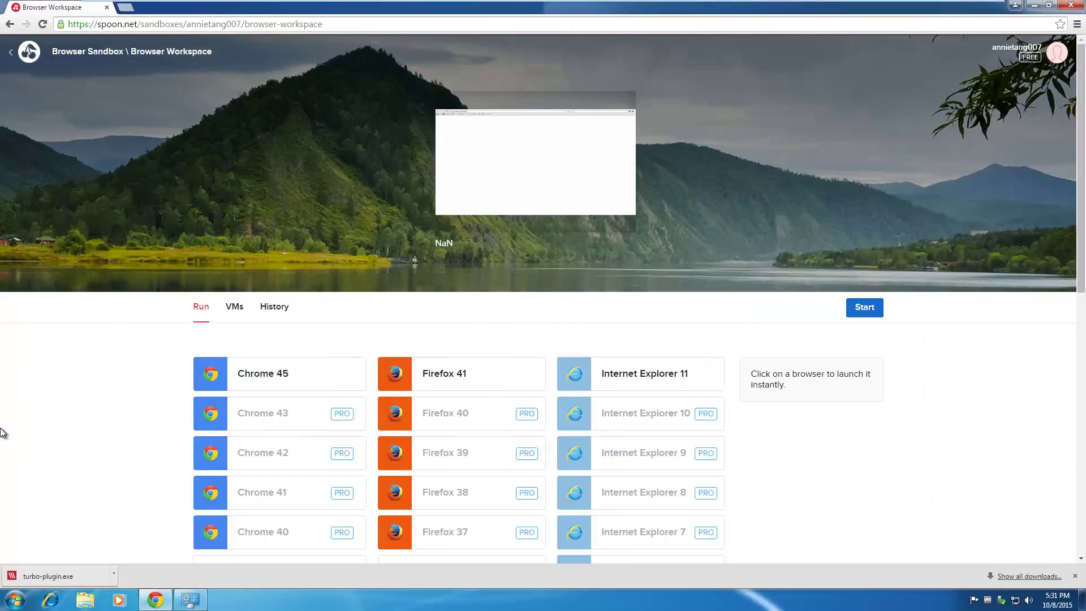
Scroll down and back up through the browser workspace list to the apple/safari session.
scroll(4, 433, "down", 3)
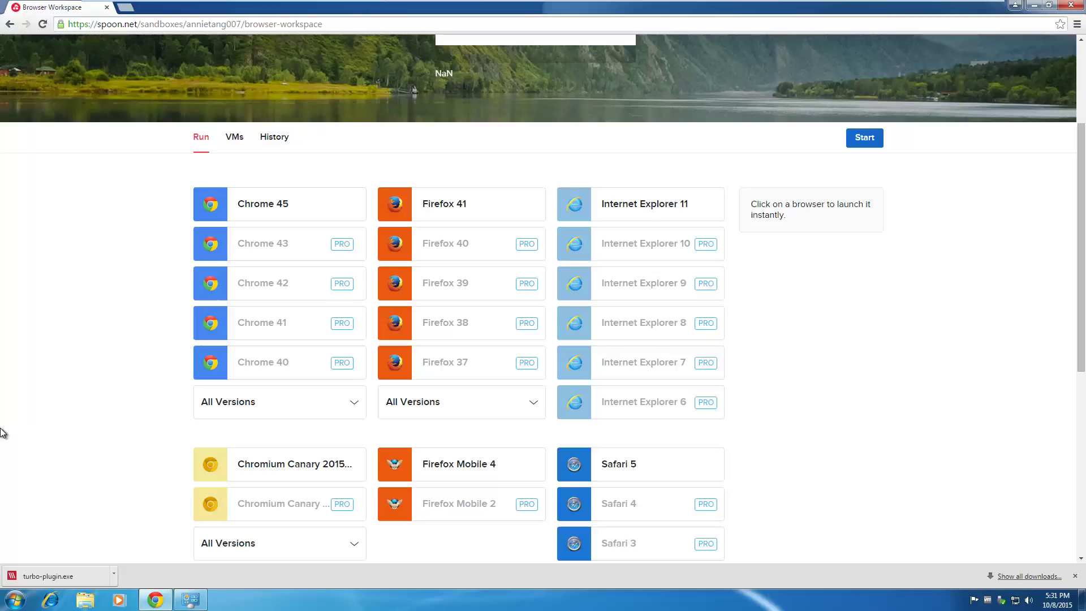
scroll(3, 433, "down", 3)
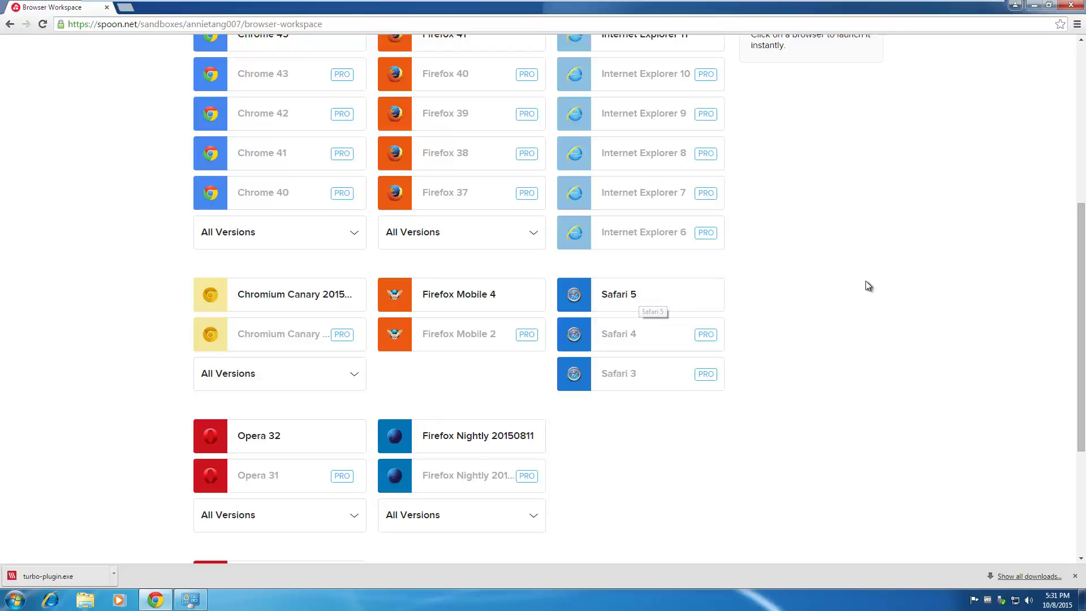
scroll(926, 335, "down", 2)
scroll(901, 419, "up", 5)
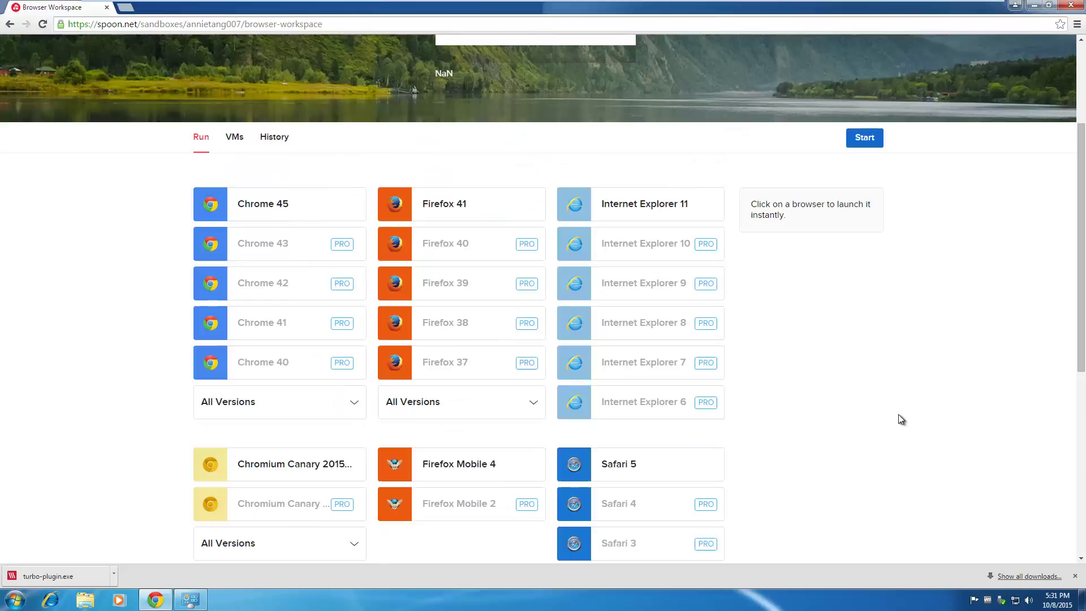
scroll(636, 293, "up", 3)
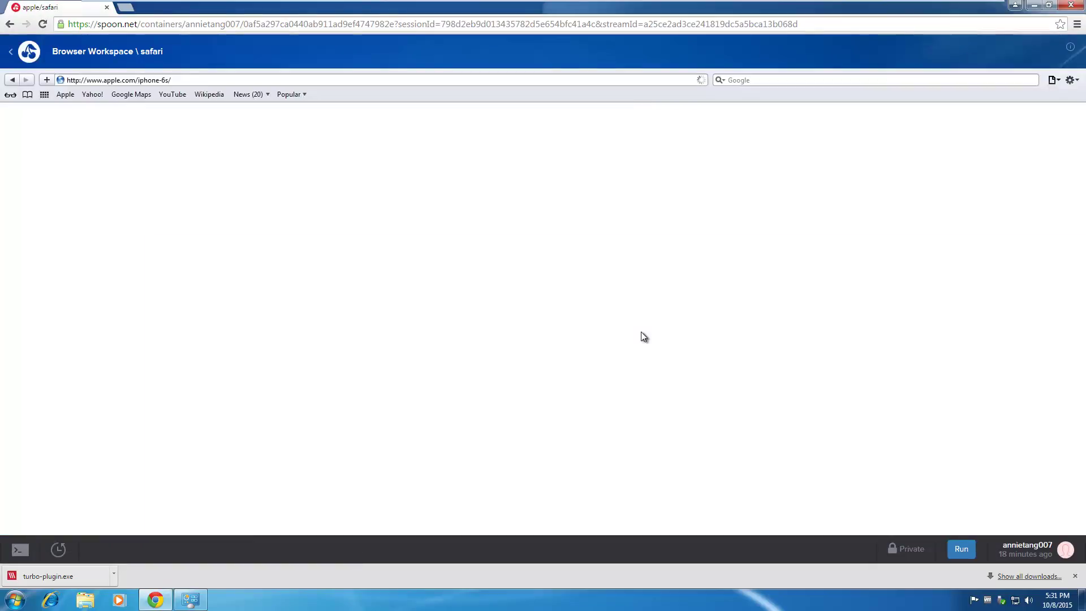
left_click(15, 599)
right_click(181, 459)
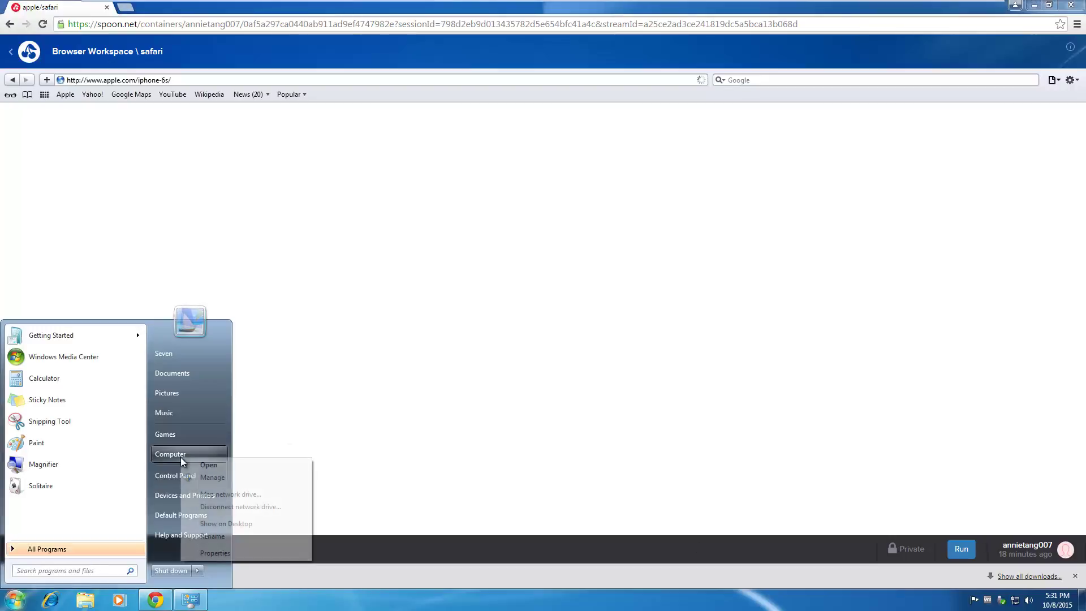
left_click(215, 553)
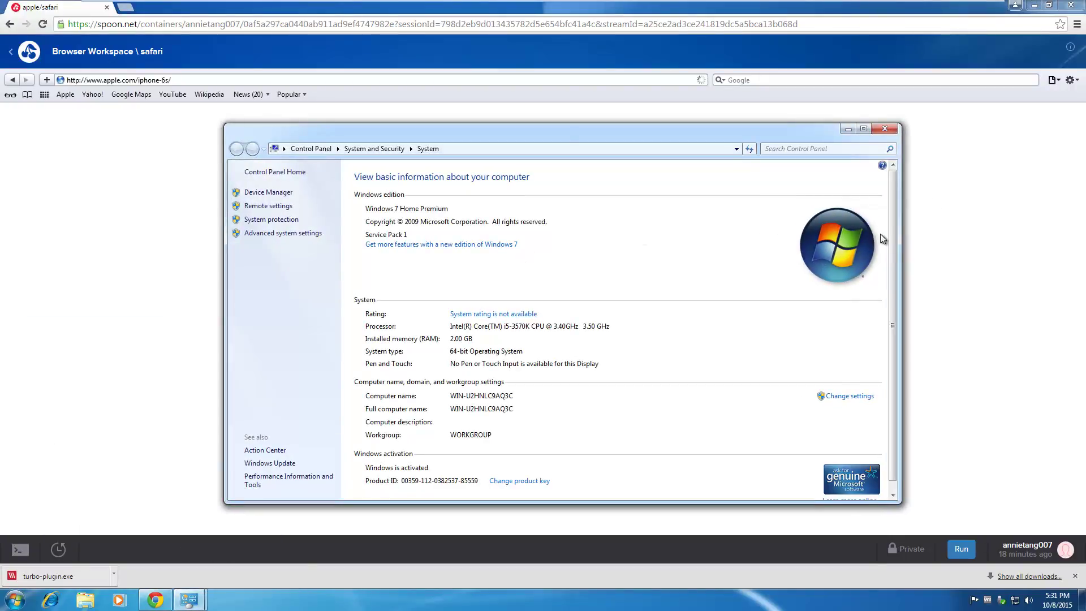
left_click_drag(901, 249, 969, 247)
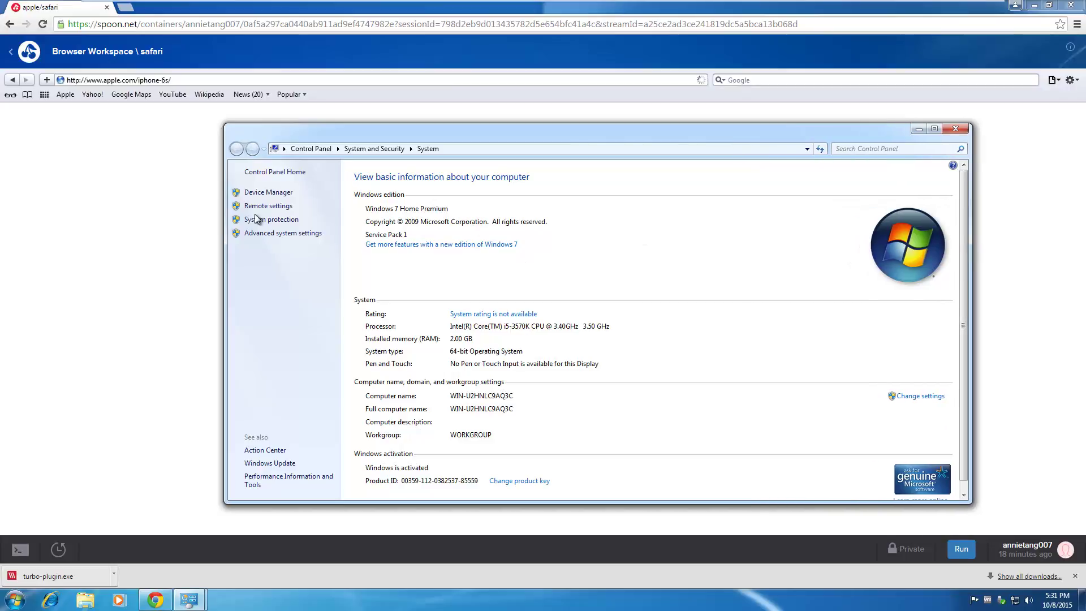
left_click(956, 129)
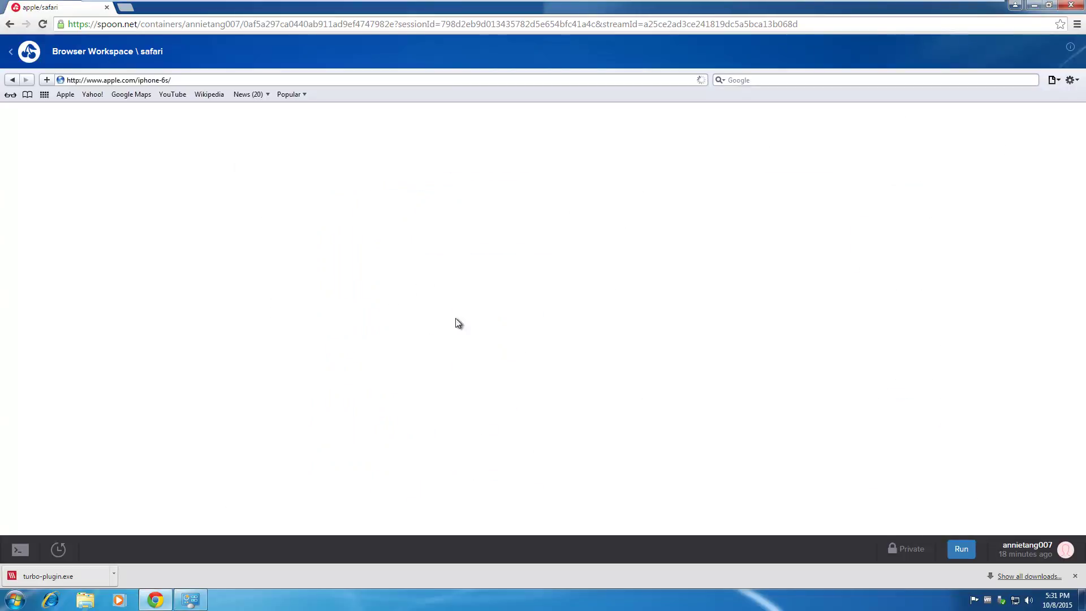
Run the apple/safari session again and return to the Browser Workspace page while it streams.
left_click(970, 550)
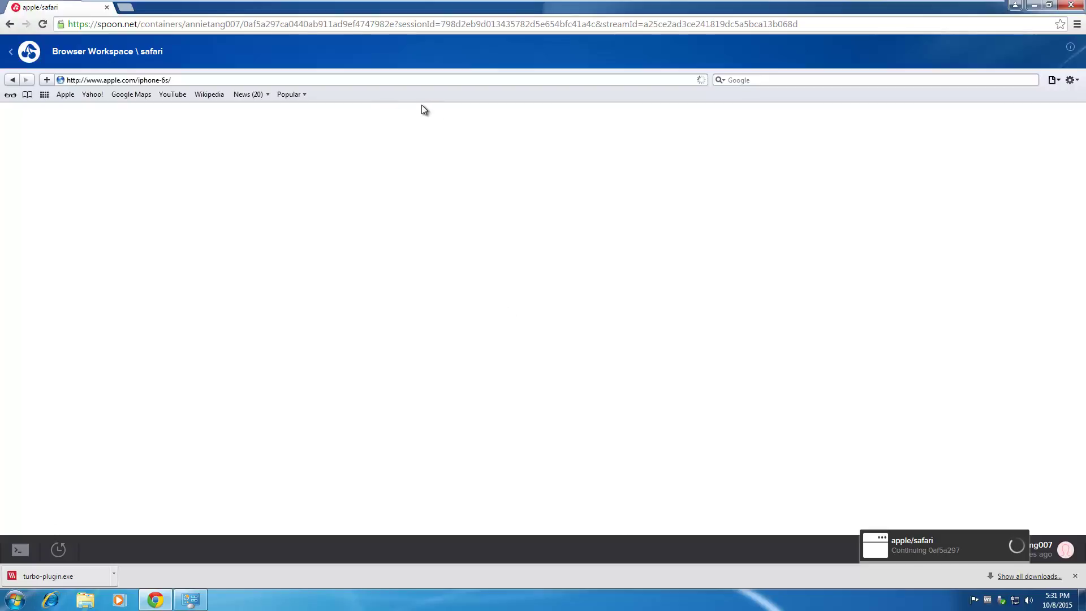
mouse_move(495, 2)
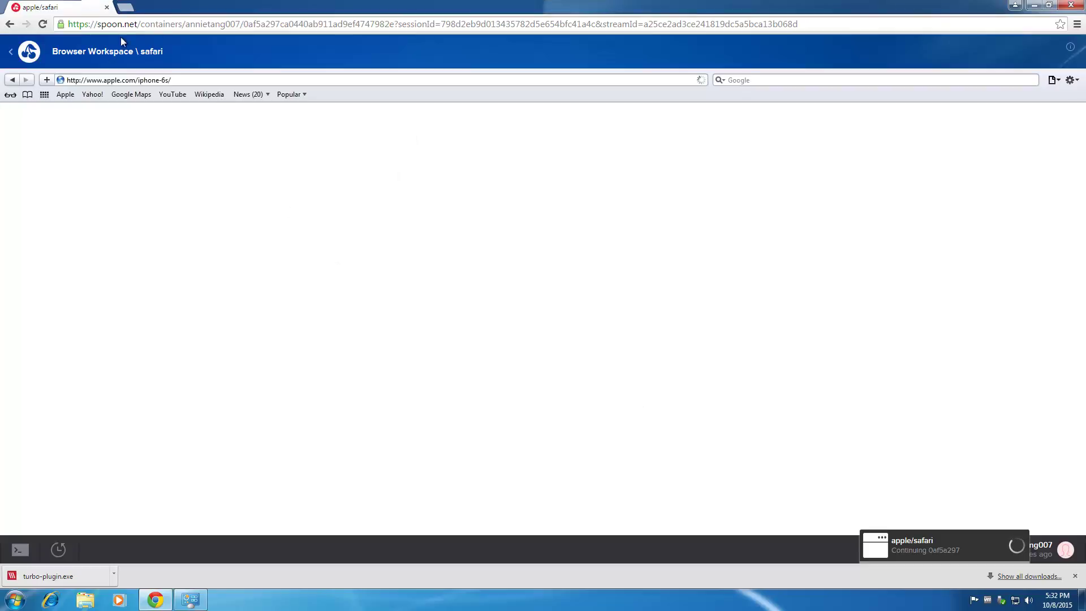
left_click(99, 53)
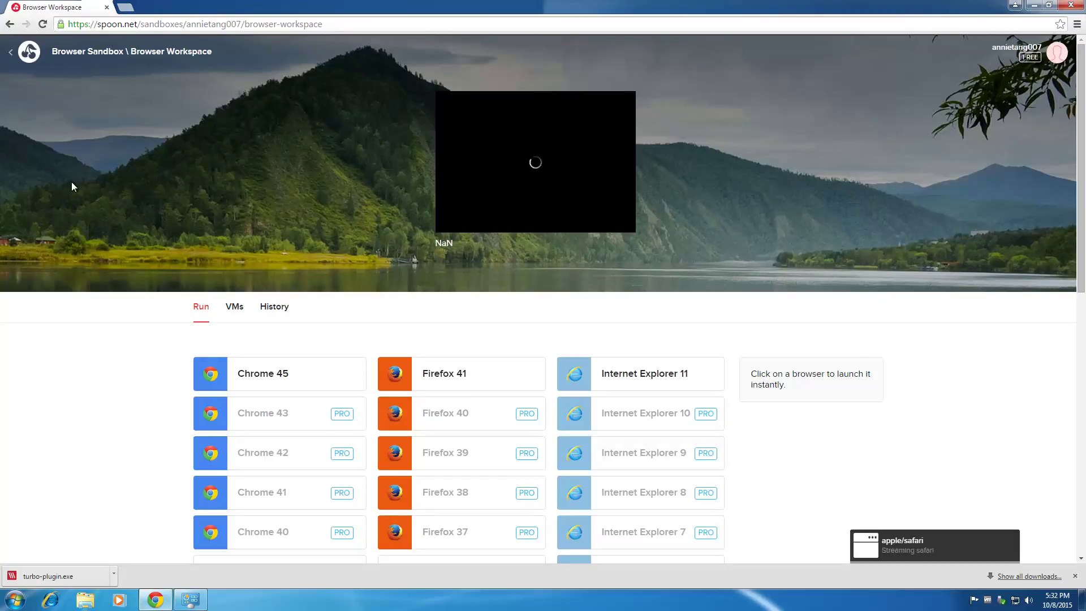
scroll(56, 305, "down", 4)
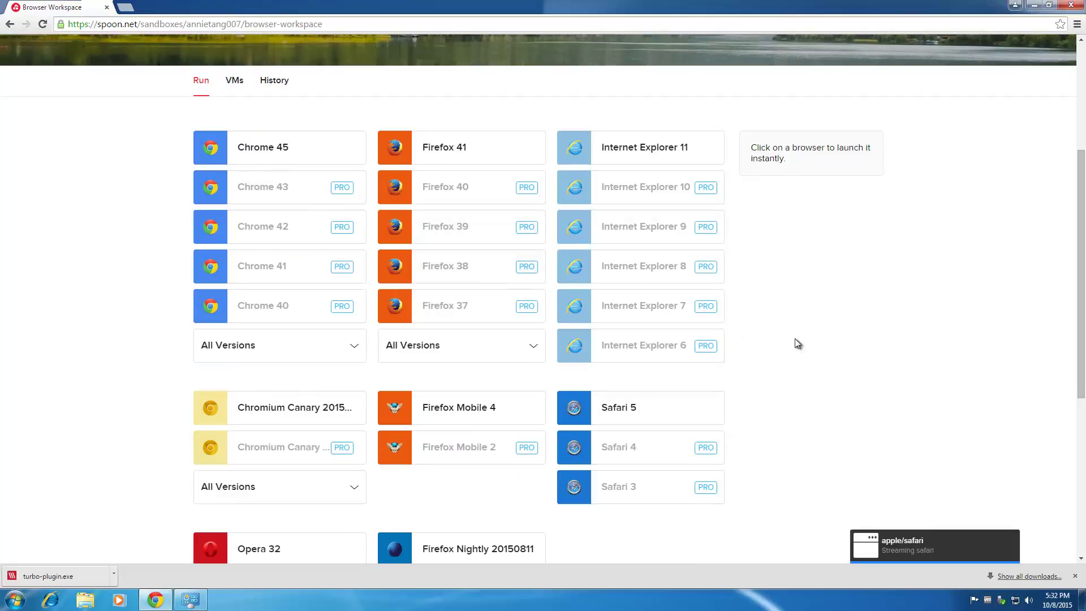
scroll(721, 271, "down", 3)
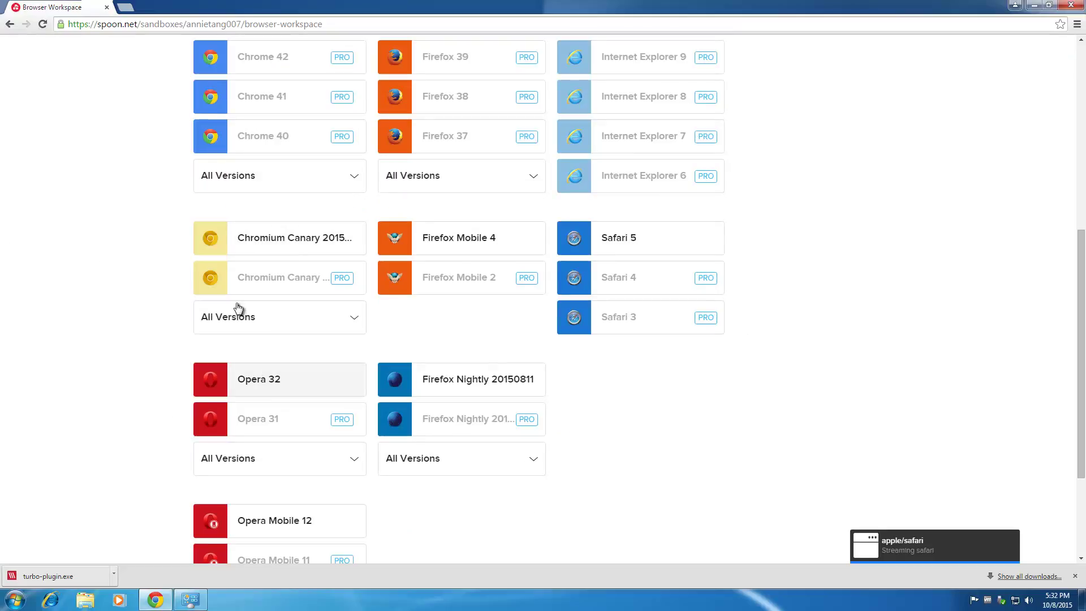
scroll(55, 408, "down", 3)
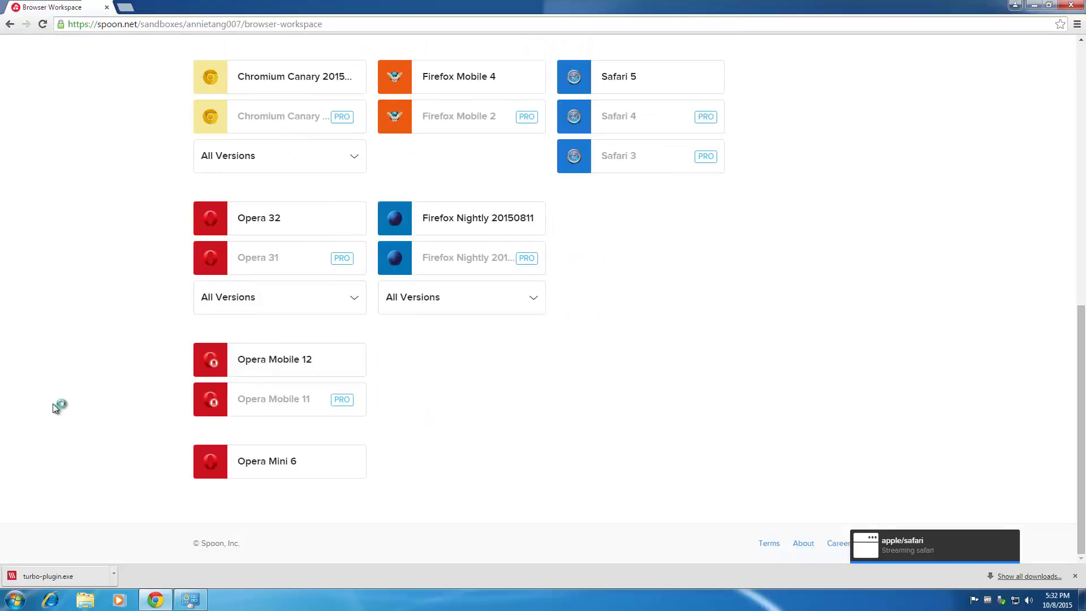
scroll(55, 409, "up", 10)
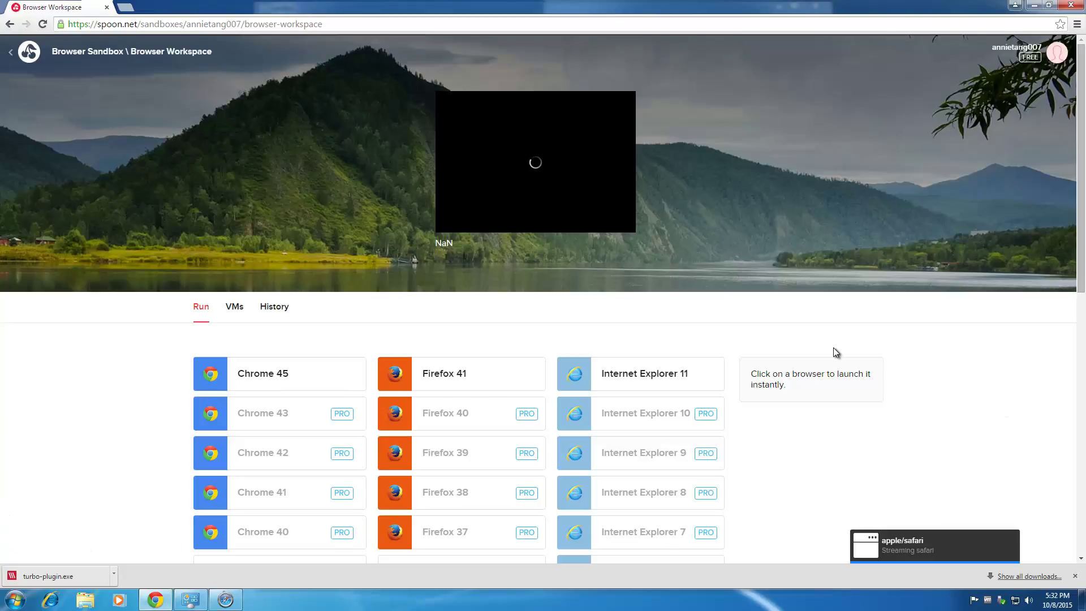
scroll(916, 255, "down", 8)
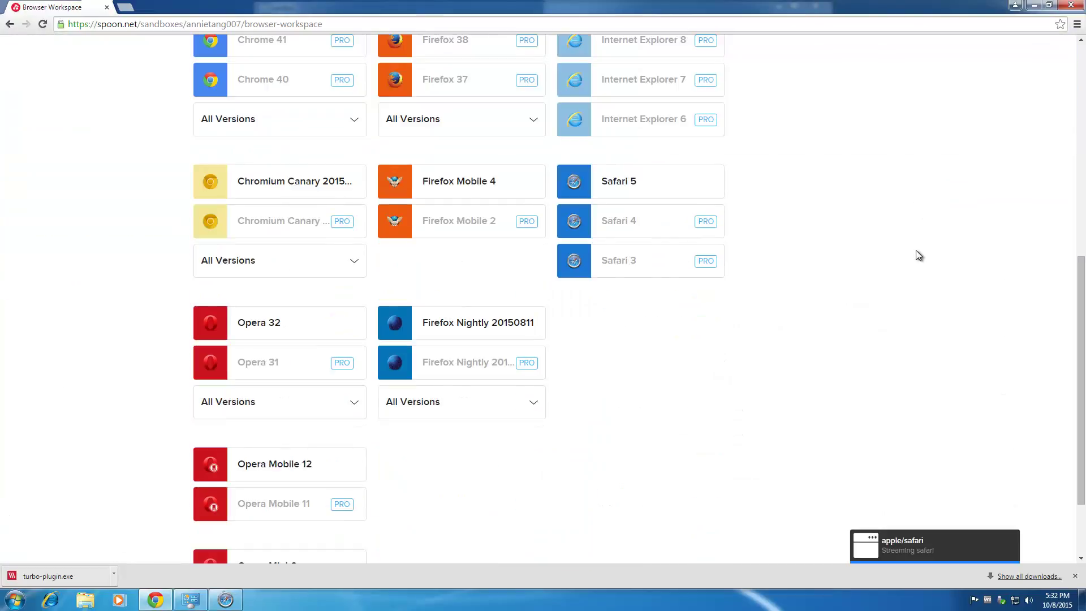
scroll(490, 267, "down", 2)
scroll(489, 267, "up", 3)
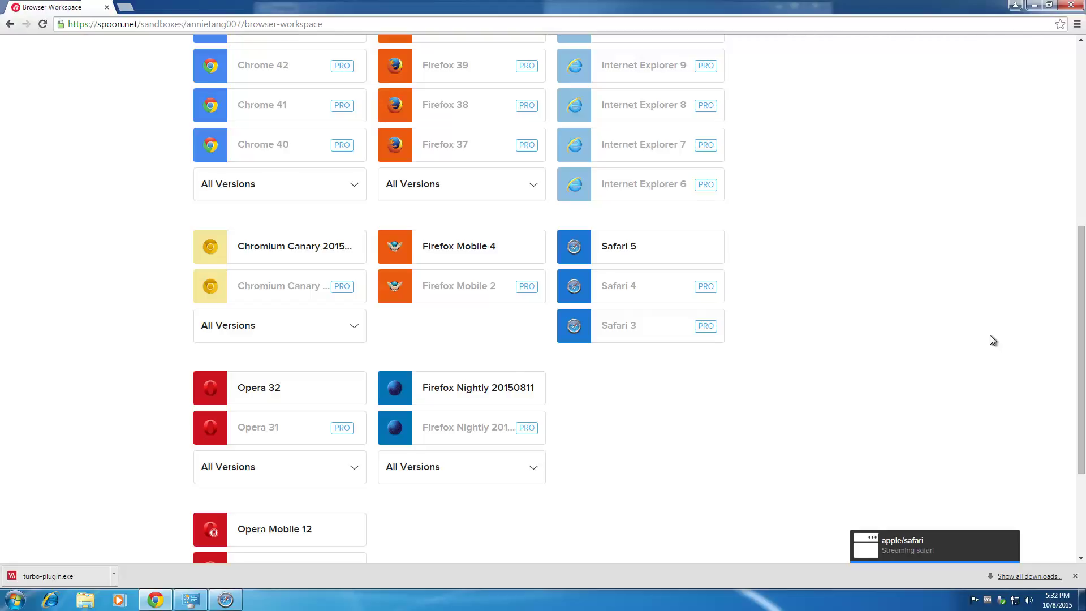
scroll(881, 362, "up", 7)
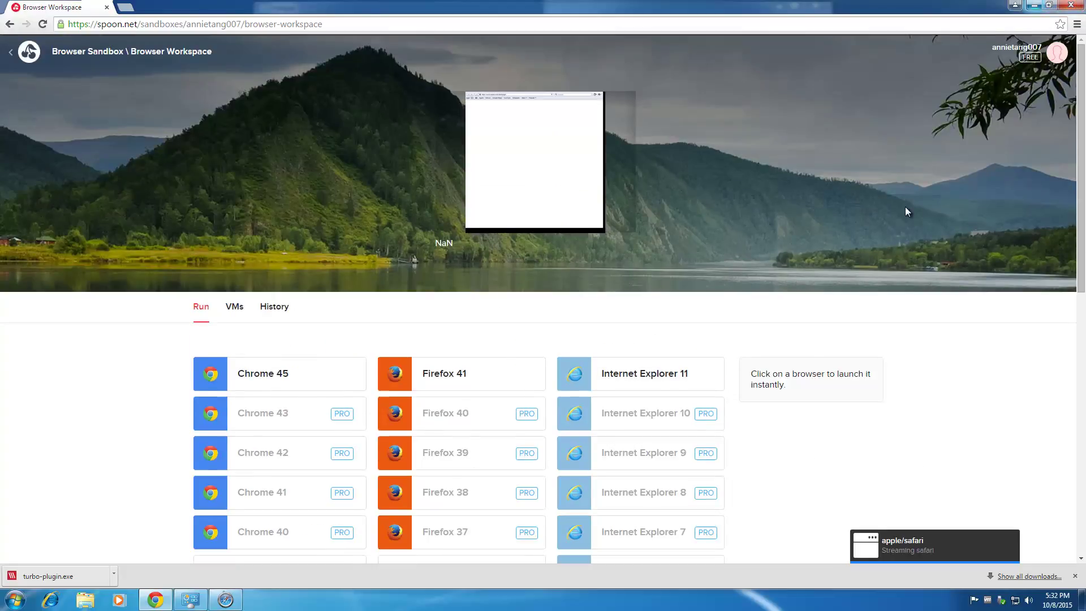
scroll(648, 439, "down", 4)
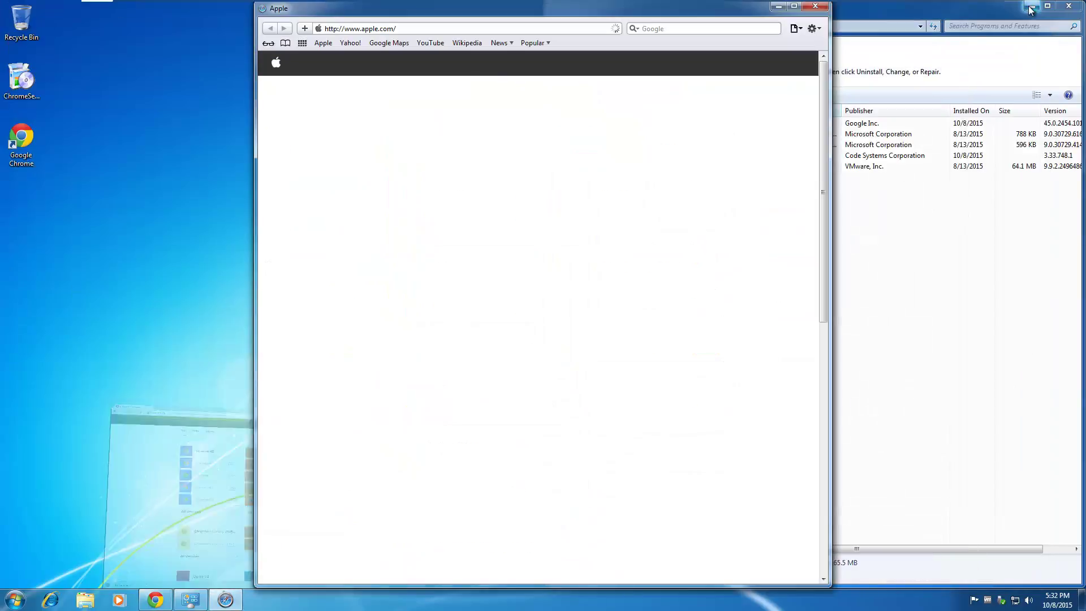
Hide Chrome, maximise the streamed Safari window and show its About Safari version information.
left_click(1035, 5)
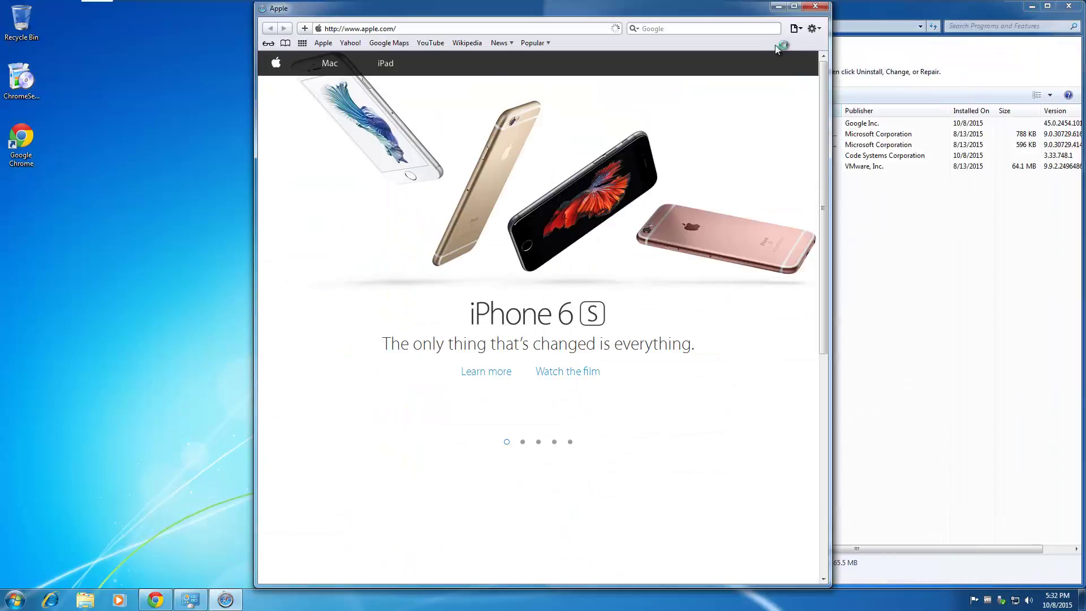
left_click(794, 6)
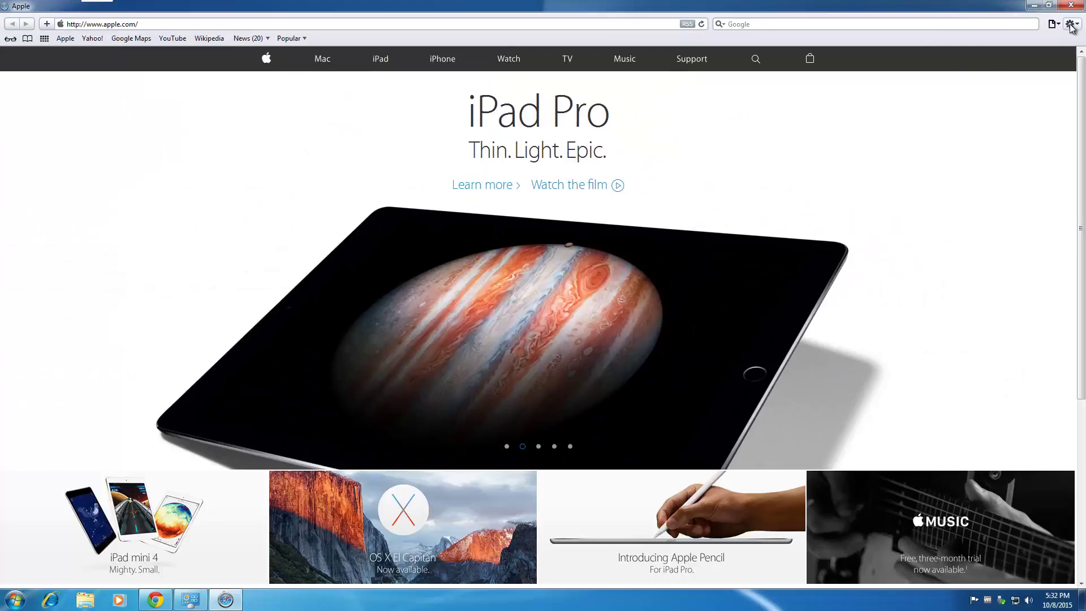
left_click(1070, 23)
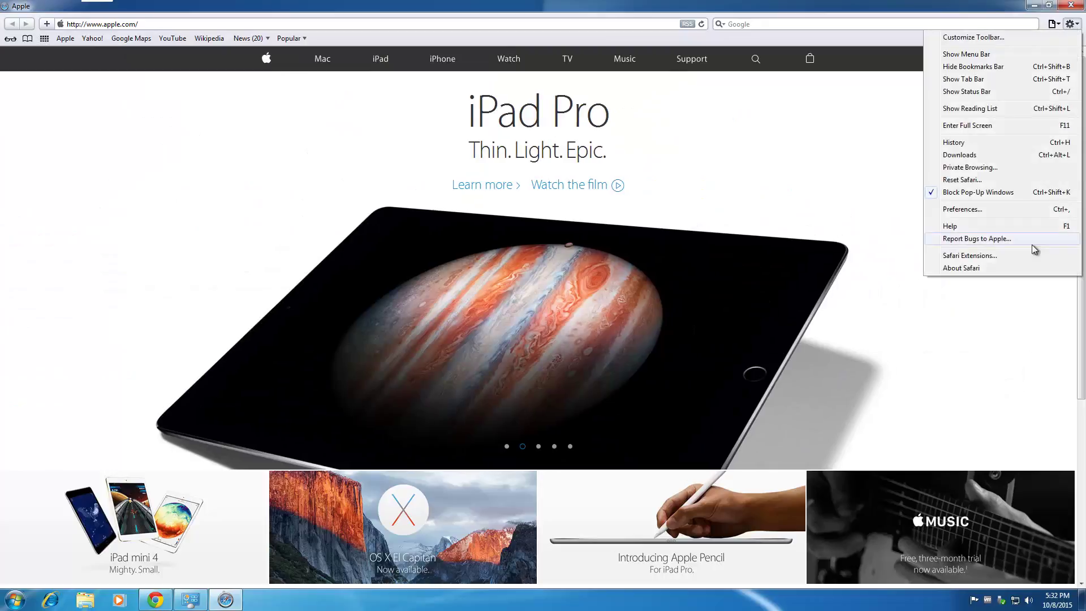
left_click(985, 273)
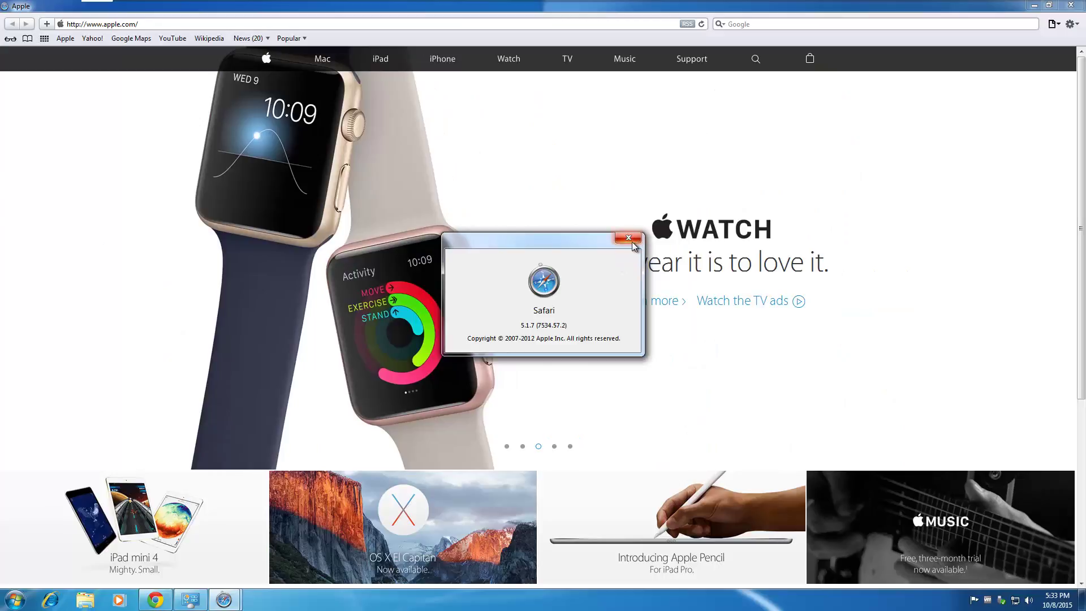
Dismiss the Safari 5.1.7 version dialog and quit Safari.
left_click(633, 245)
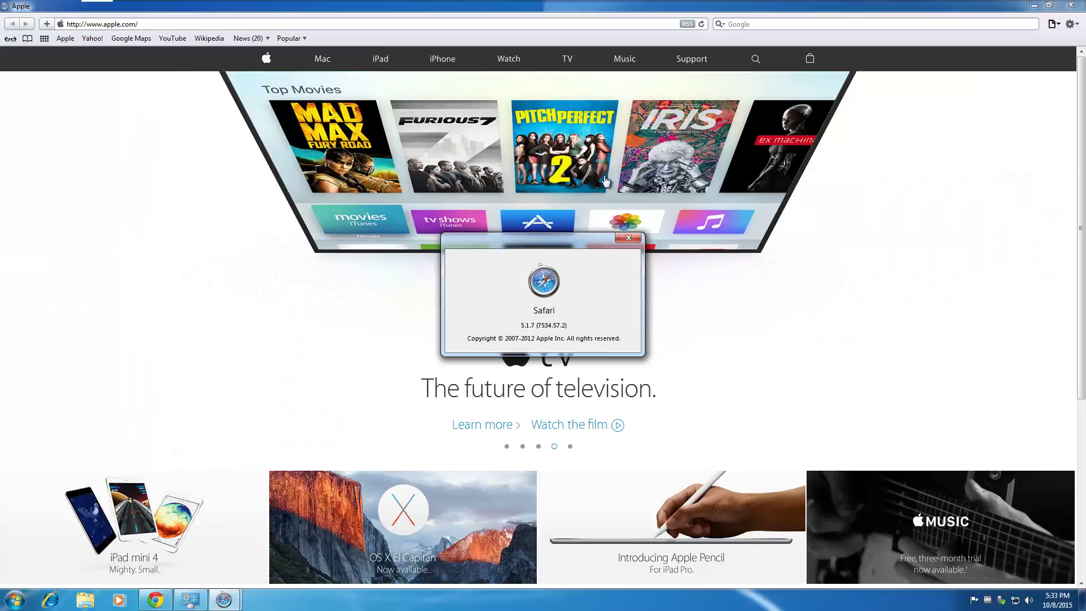
left_click(629, 240)
left_click(1071, 6)
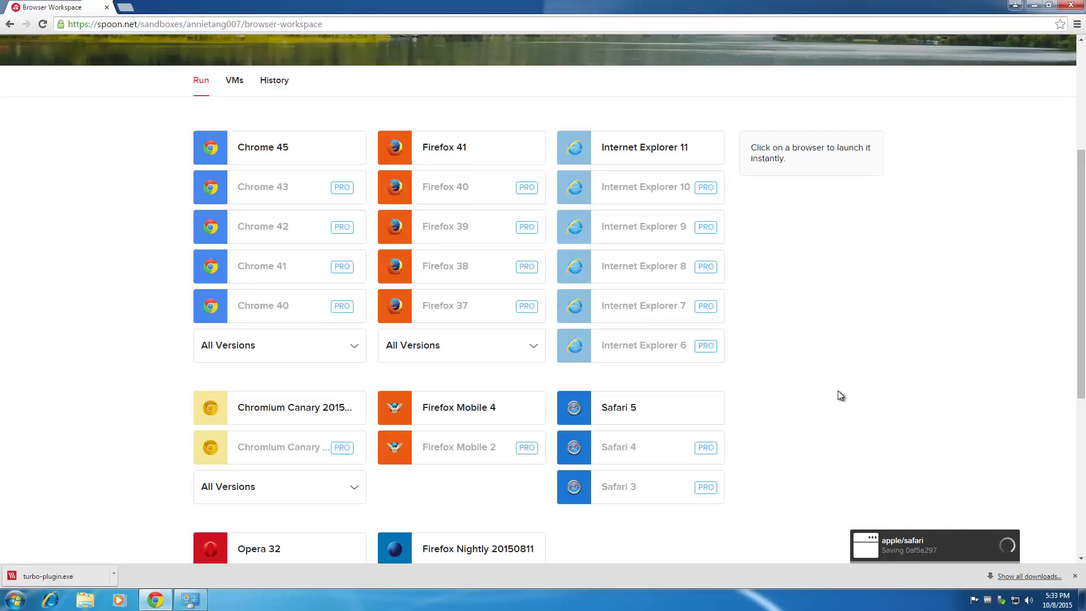
Scroll the Browser Workspace list until the apple/safari session saves with an Apple TV preview.
scroll(837, 390, "down", 3)
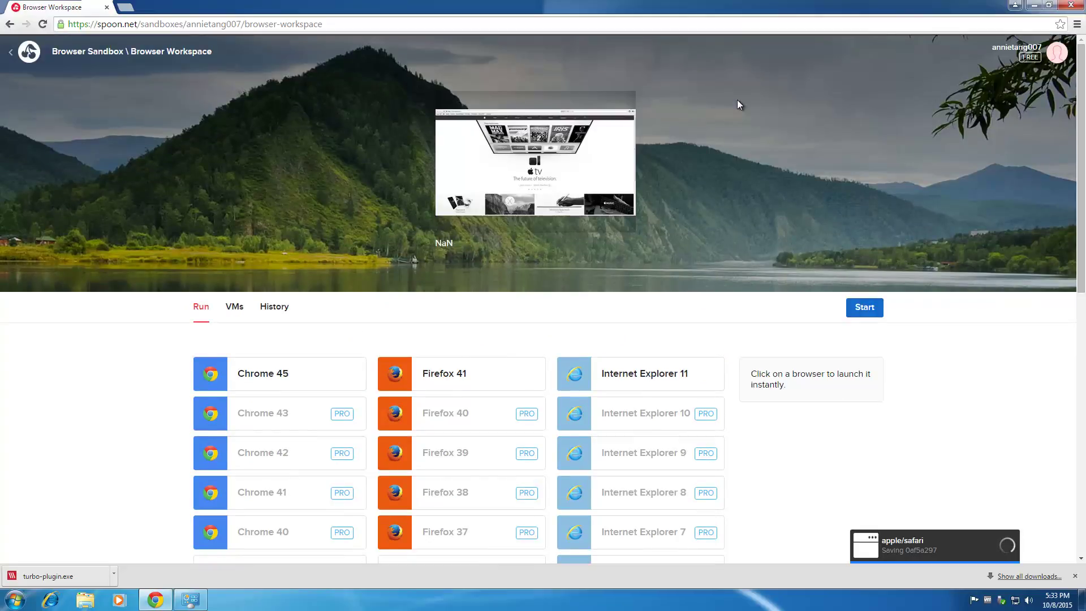
scroll(738, 100, "down", 4)
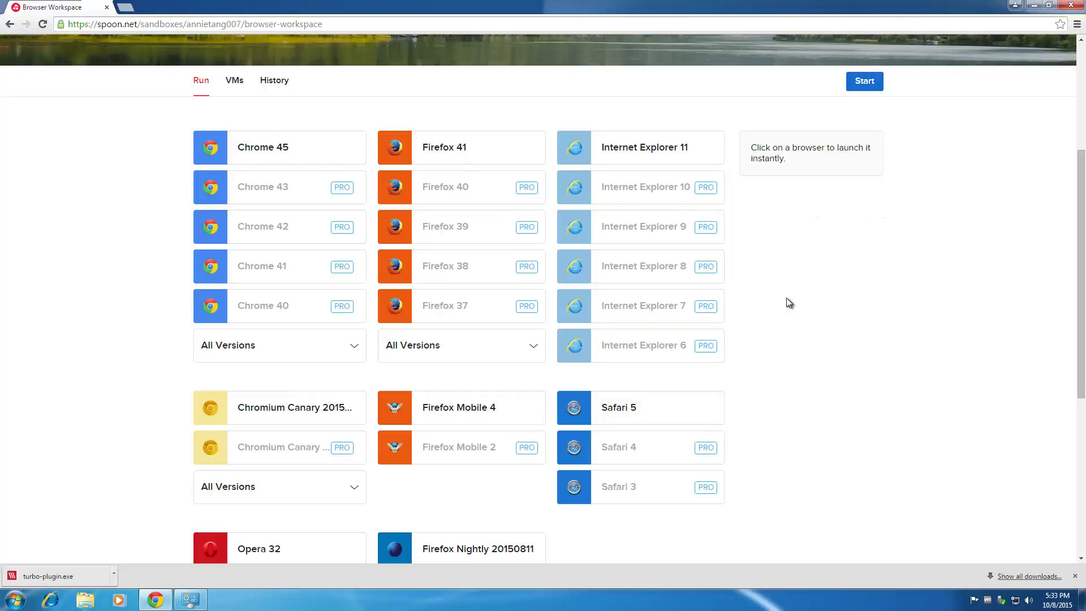
scroll(897, 457, "up", 4)
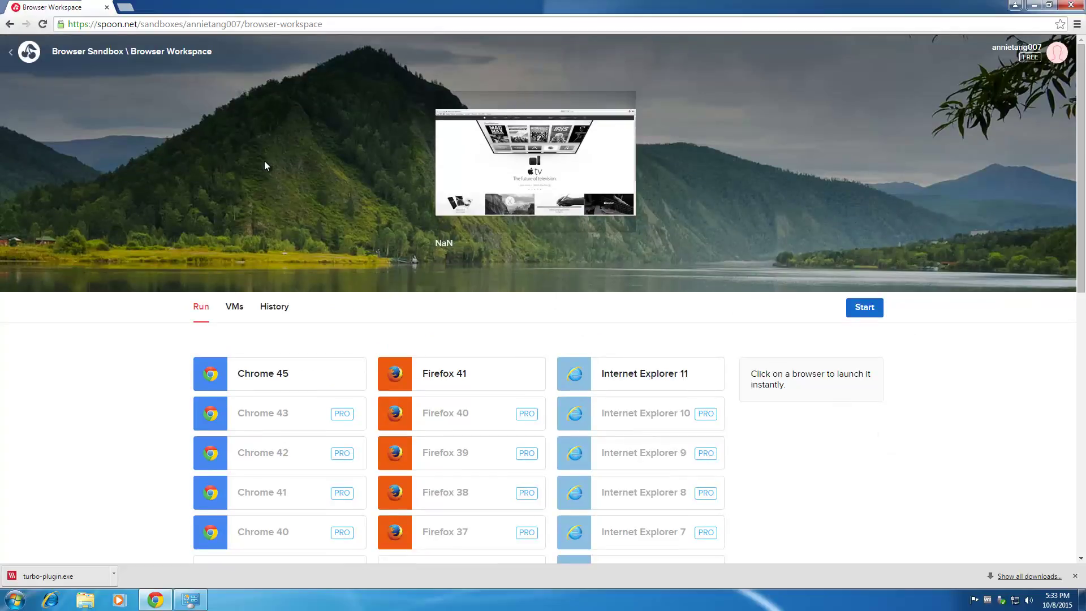
scroll(88, 205, "down", 3)
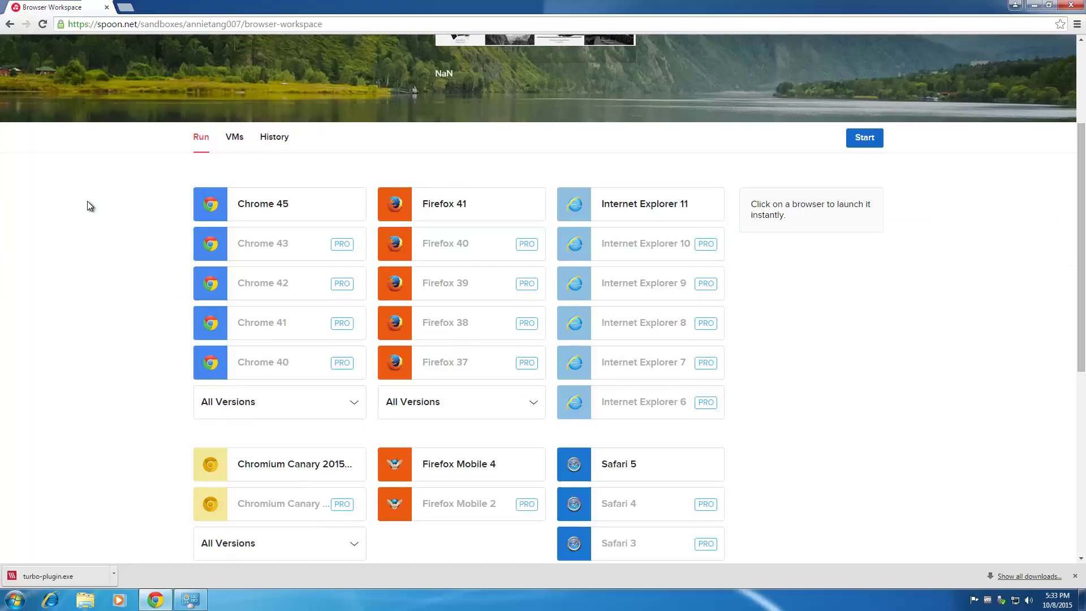
scroll(87, 202, "down", 4)
scroll(87, 201, "up", 3)
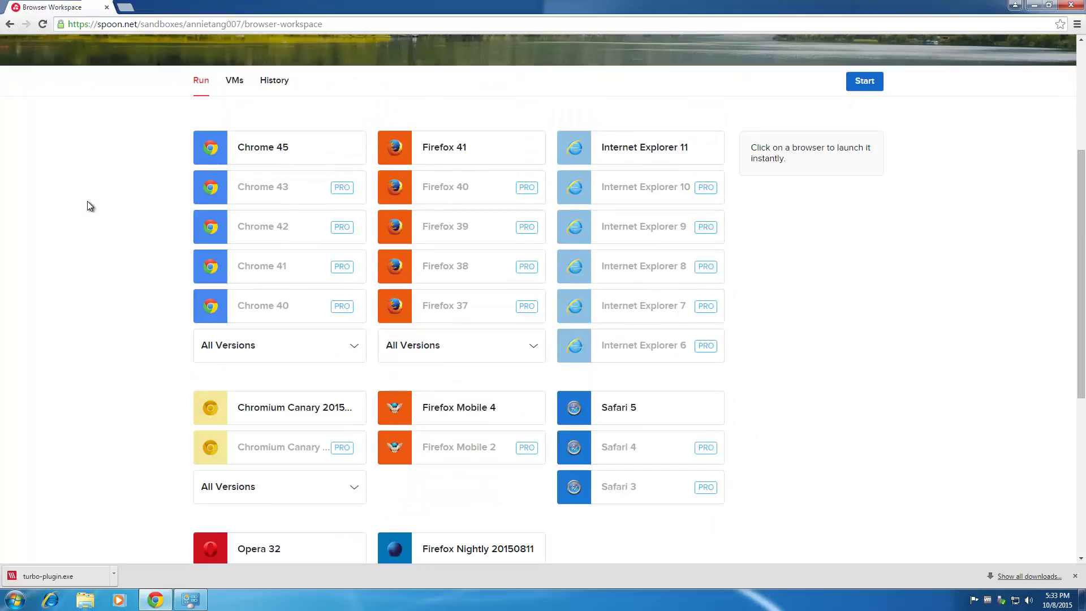
scroll(383, 230, "up", 2)
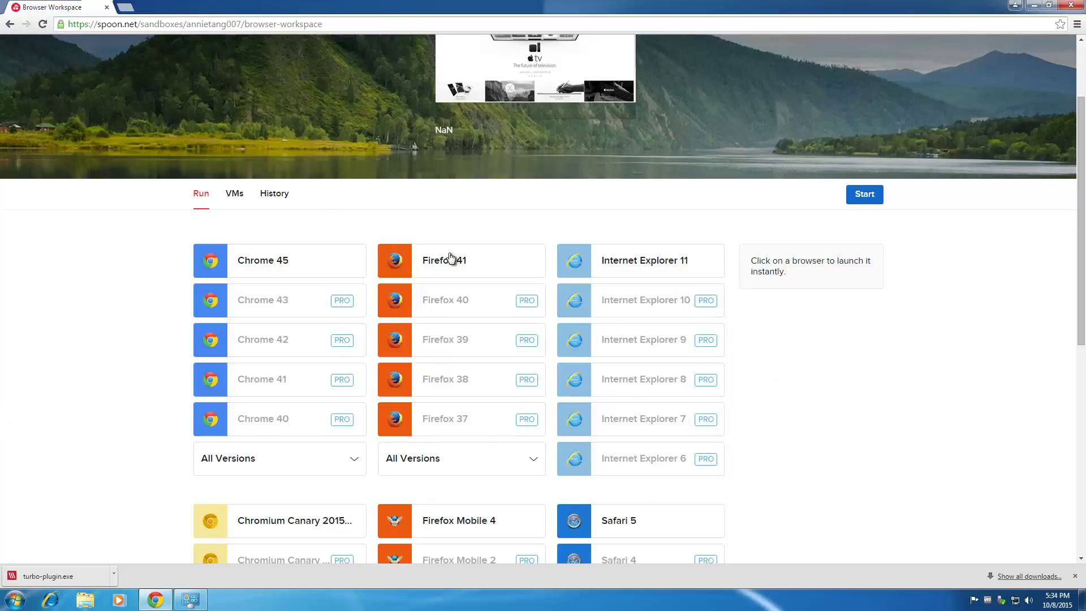
scroll(245, 417, "down", 4)
scroll(245, 417, "up", 4)
scroll(2, 378, "up", 2)
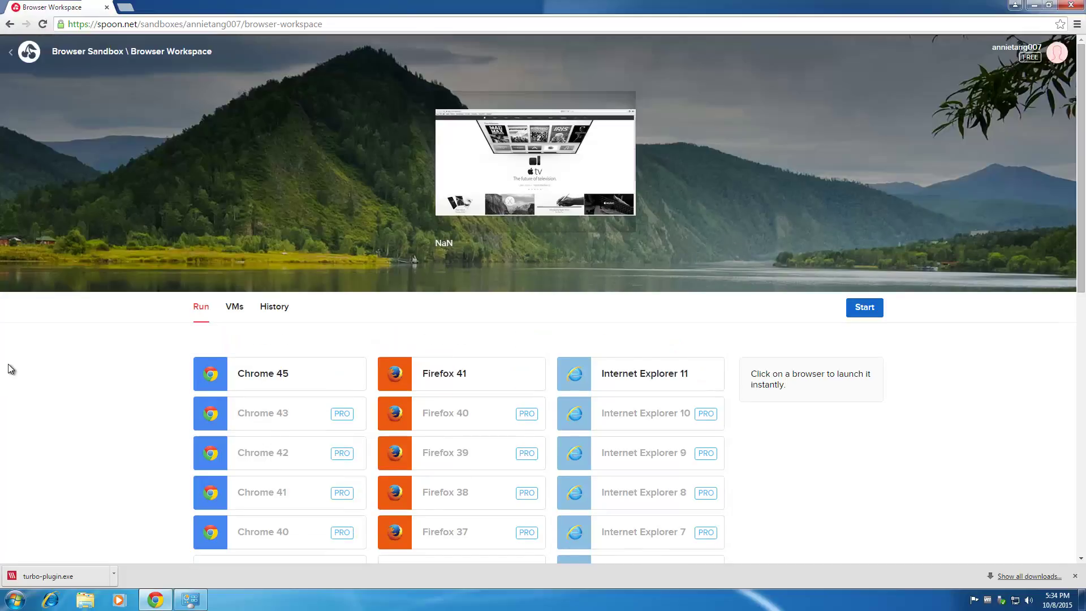
scroll(9, 365, "down", 3)
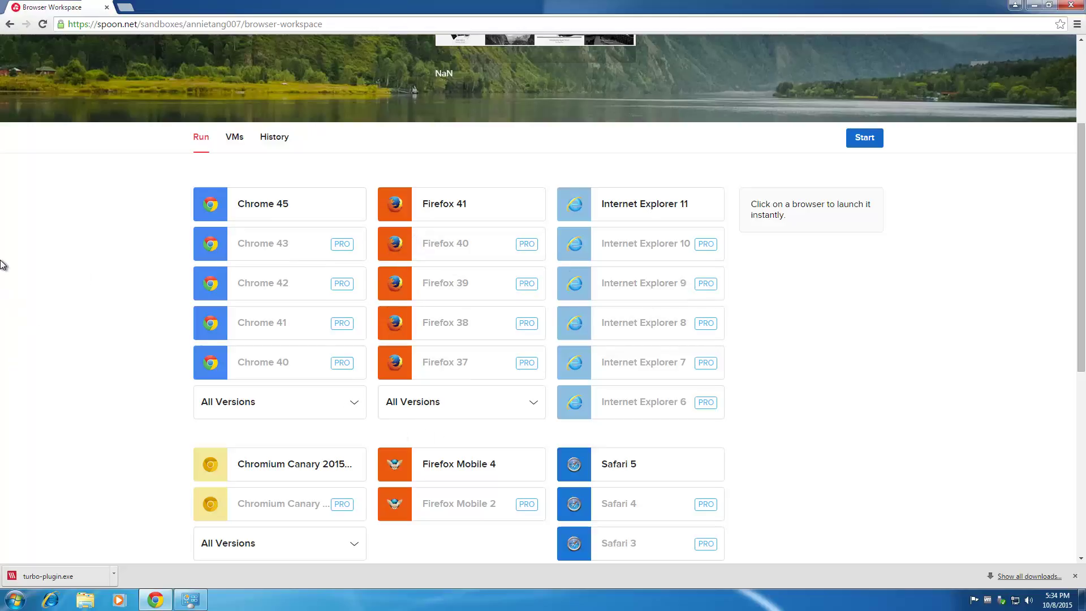
scroll(2, 332, "down", 7)
scroll(2, 332, "up", 10)
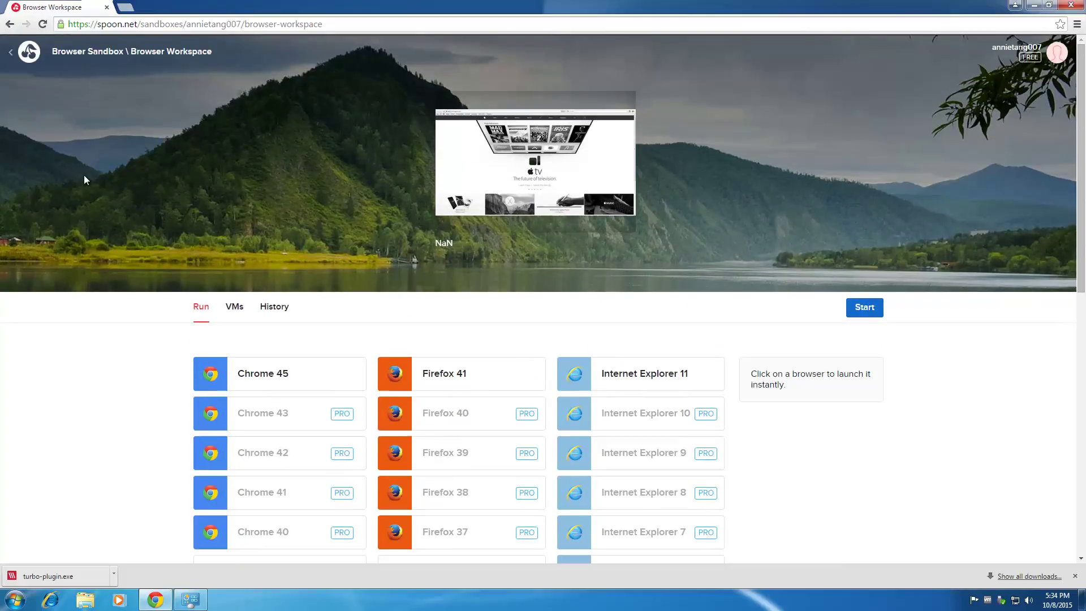
scroll(860, 357, "down", 3)
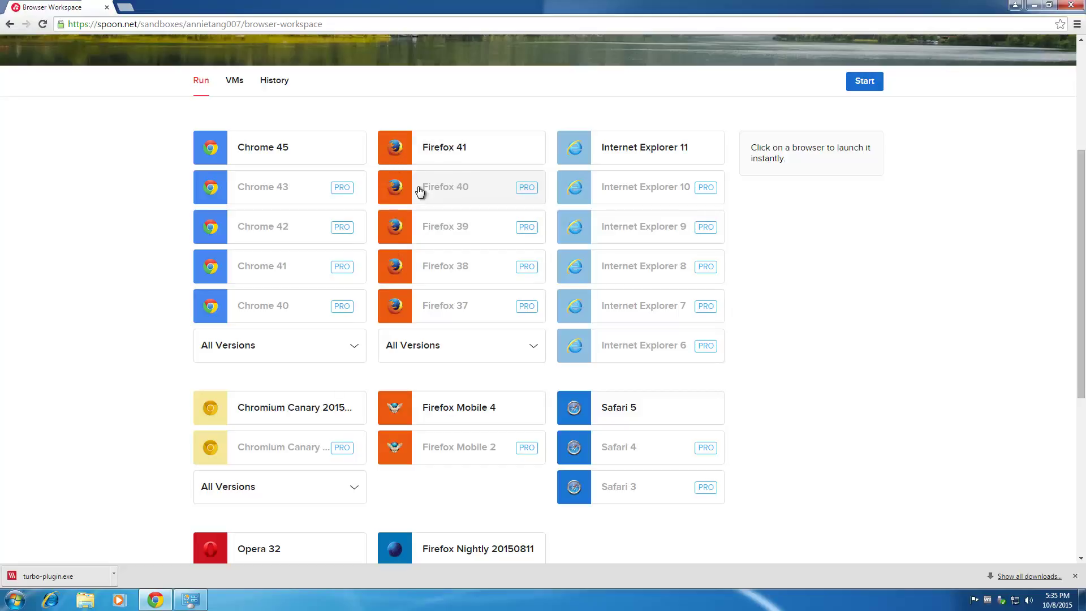
scroll(663, 239, "up", 4)
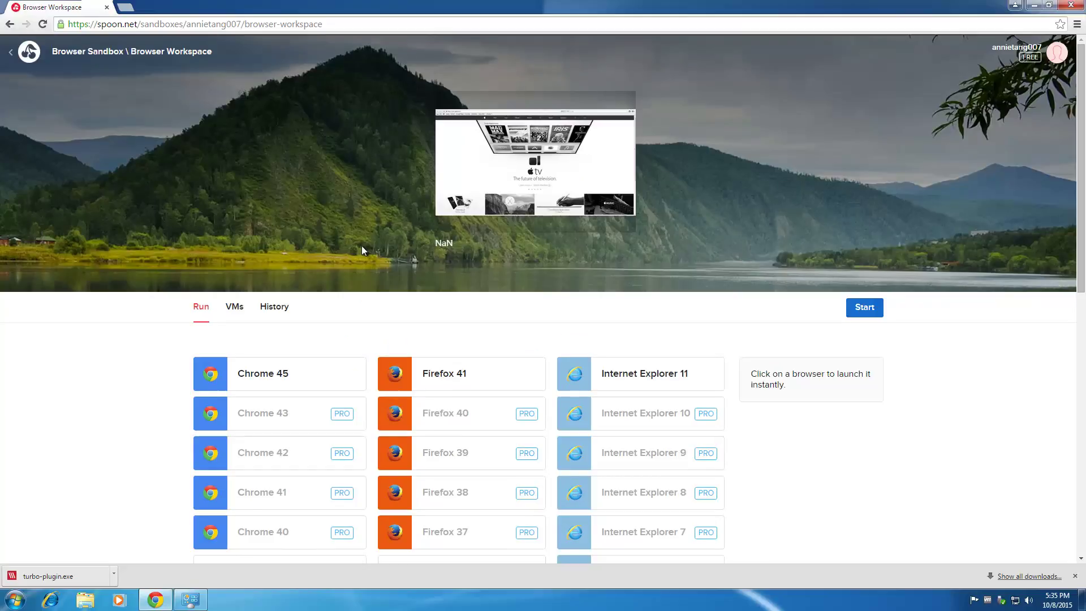
scroll(363, 249, "down", 10)
scroll(365, 251, "up", 5)
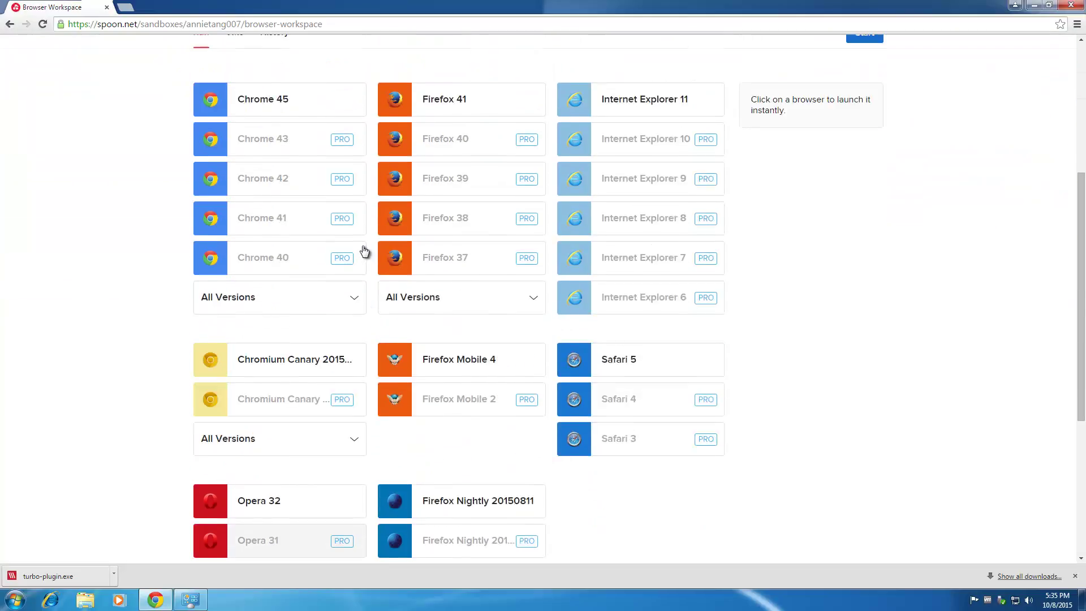
scroll(364, 251, "down", 4)
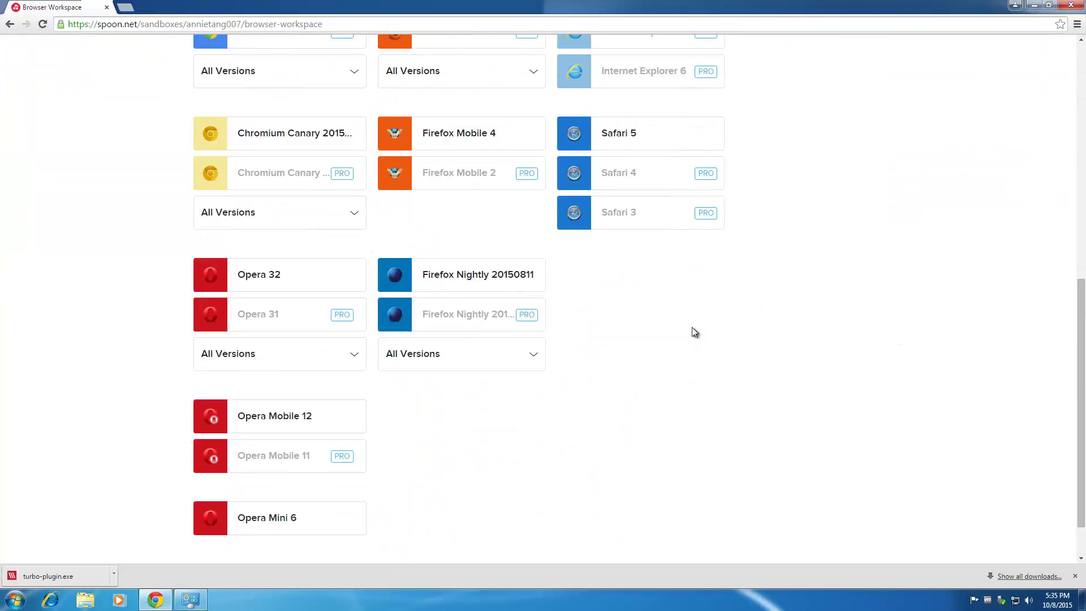
scroll(656, 360, "up", 3)
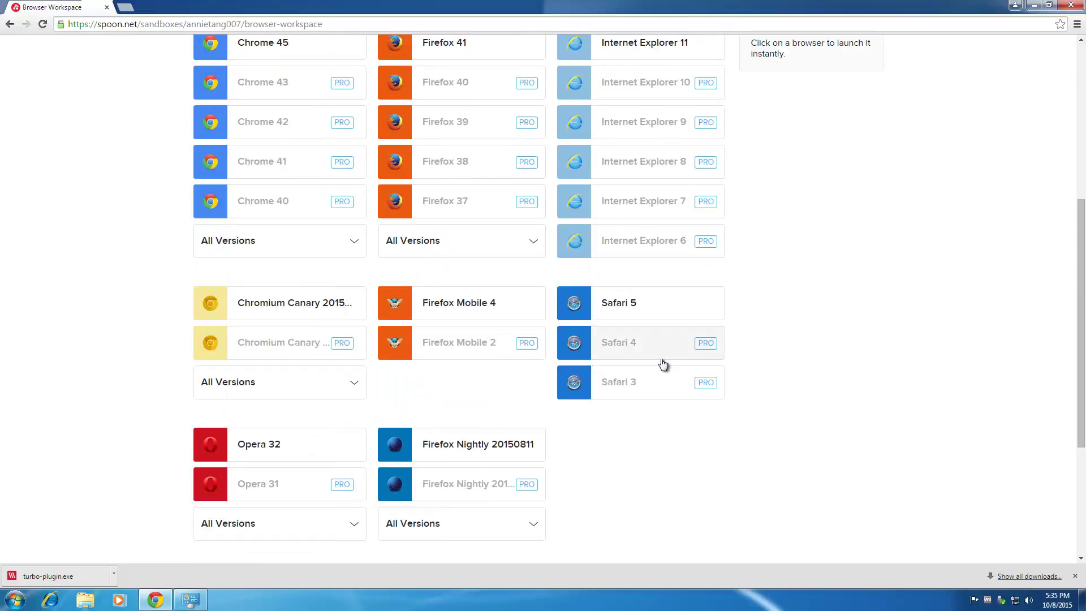
scroll(5, 325, "up", 4)
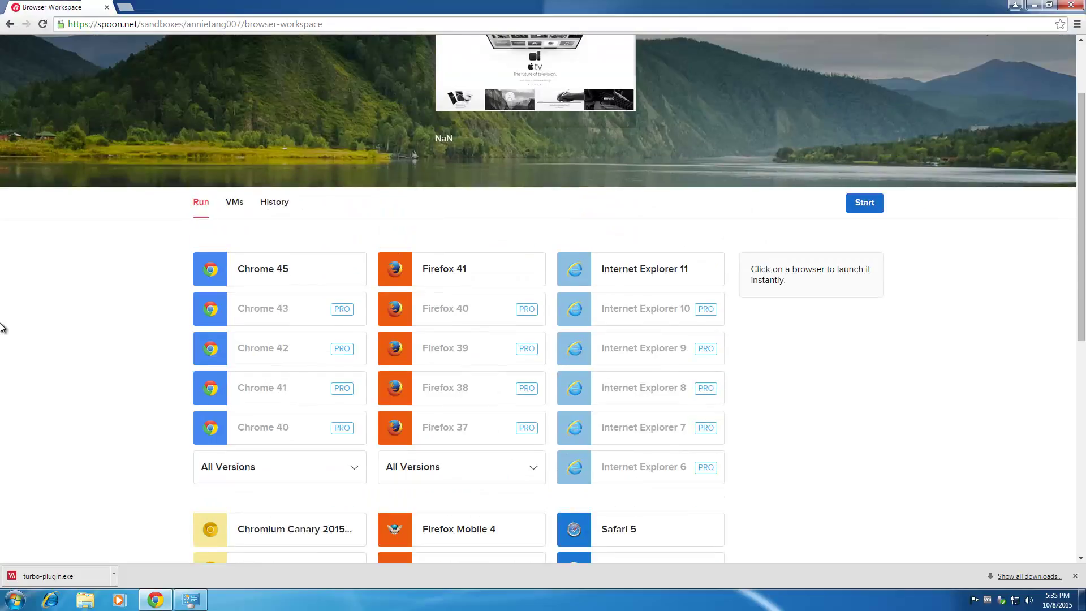
scroll(2, 327, "up", 2)
scroll(2, 327, "down", 10)
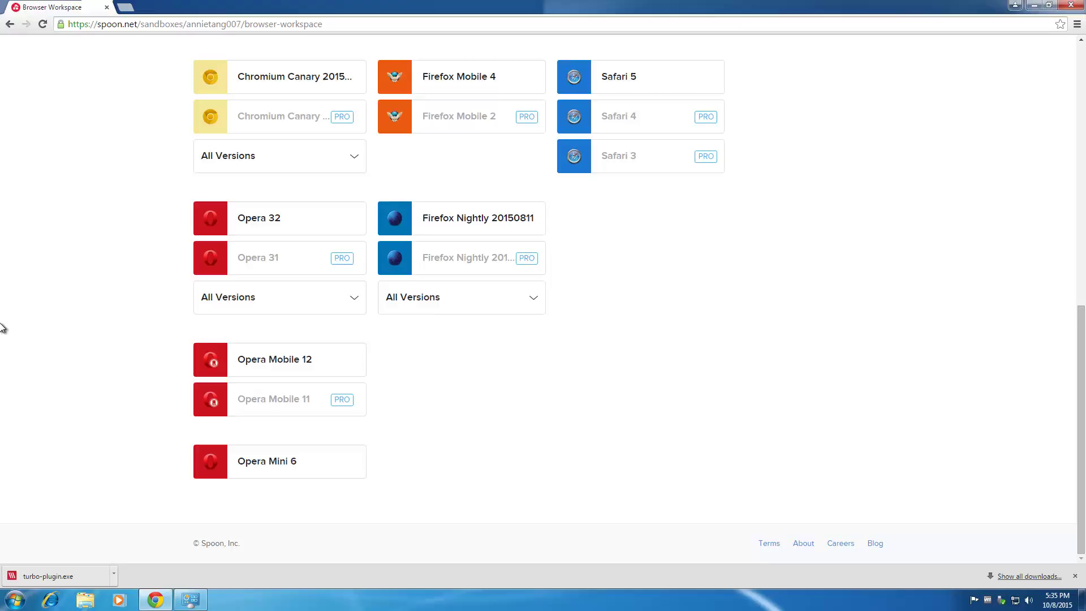
scroll(915, 343, "up", 9)
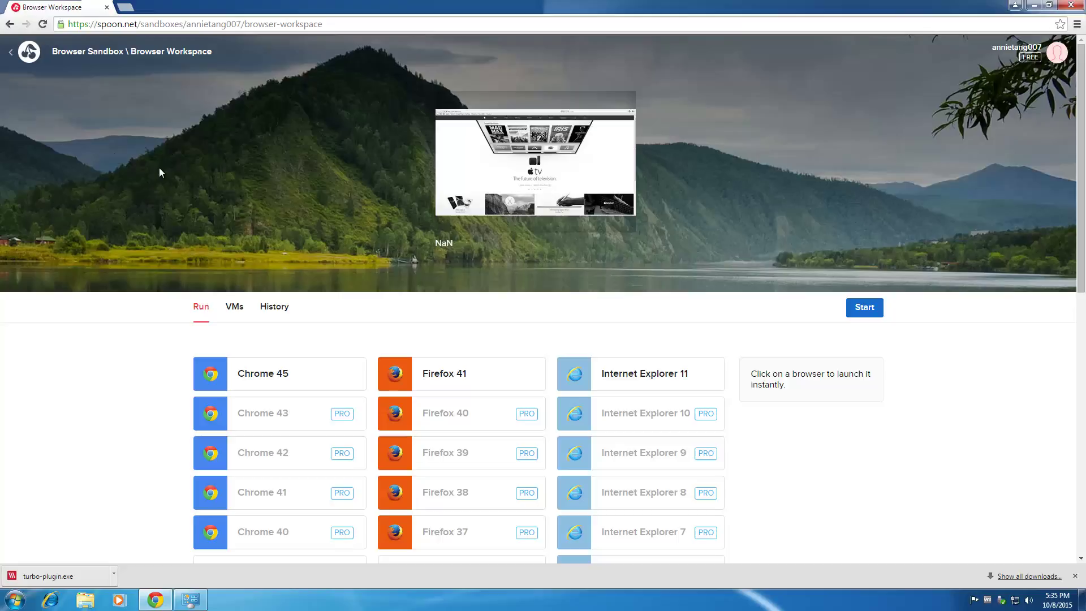
scroll(907, 311, "down", 10)
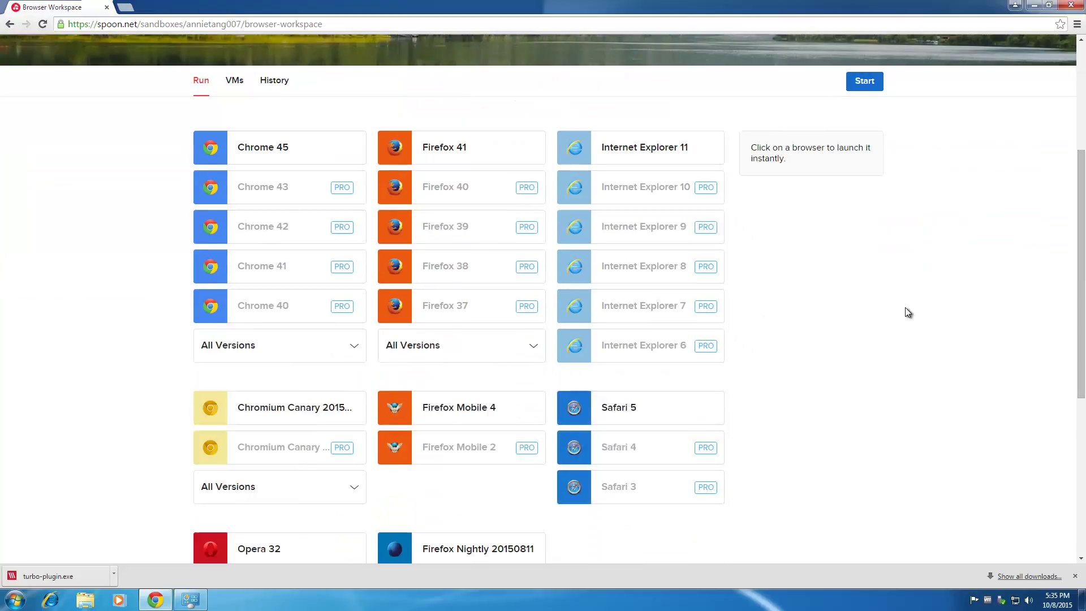
scroll(908, 312, "up", 10)
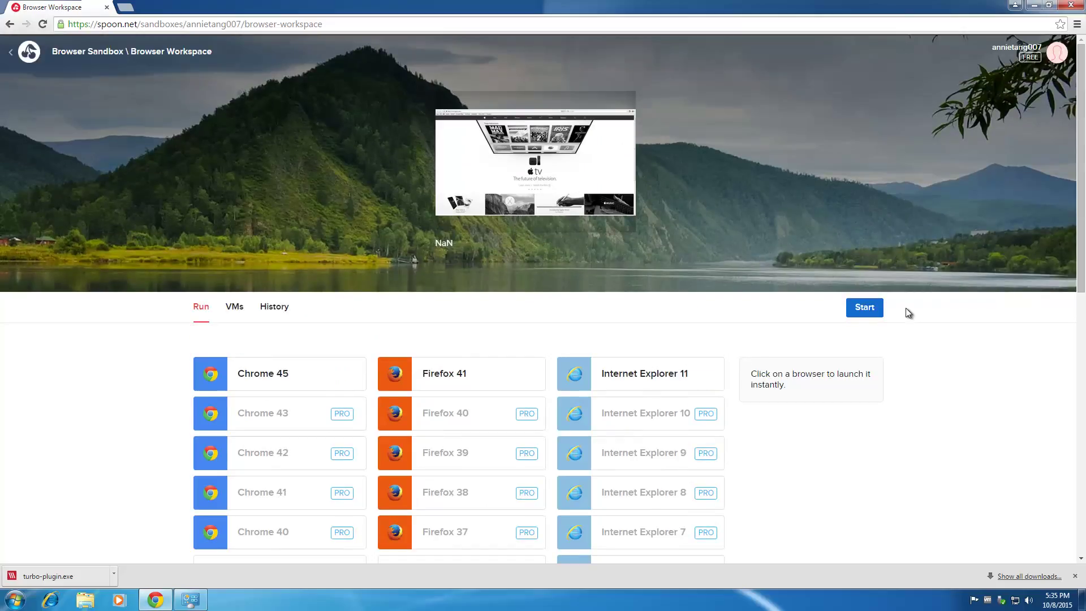